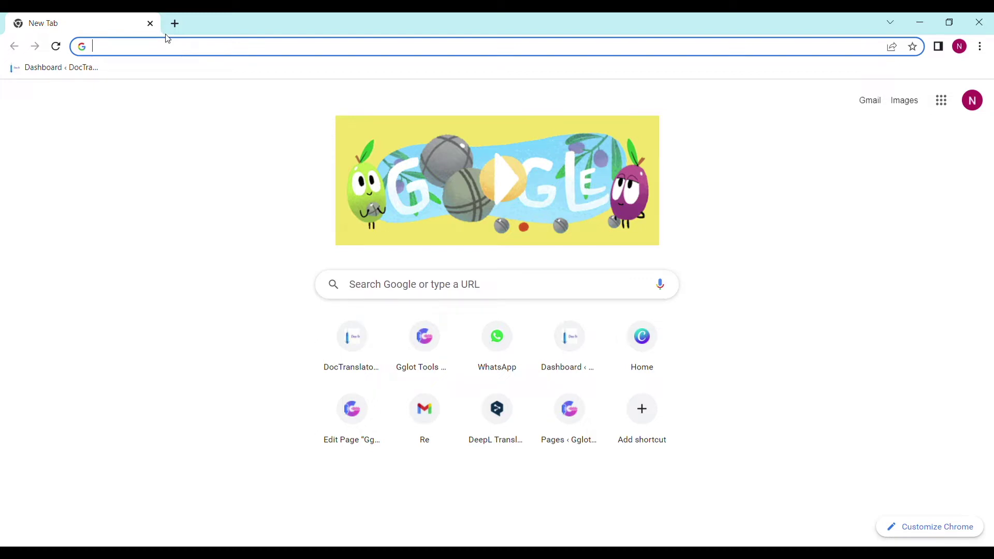
pyautogui.write('doc')
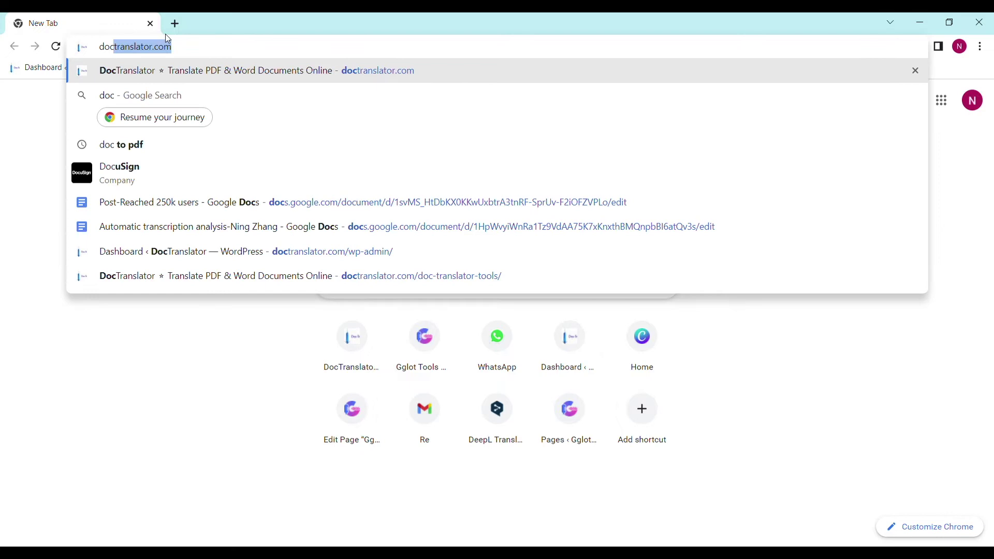
pyautogui.write('translator')
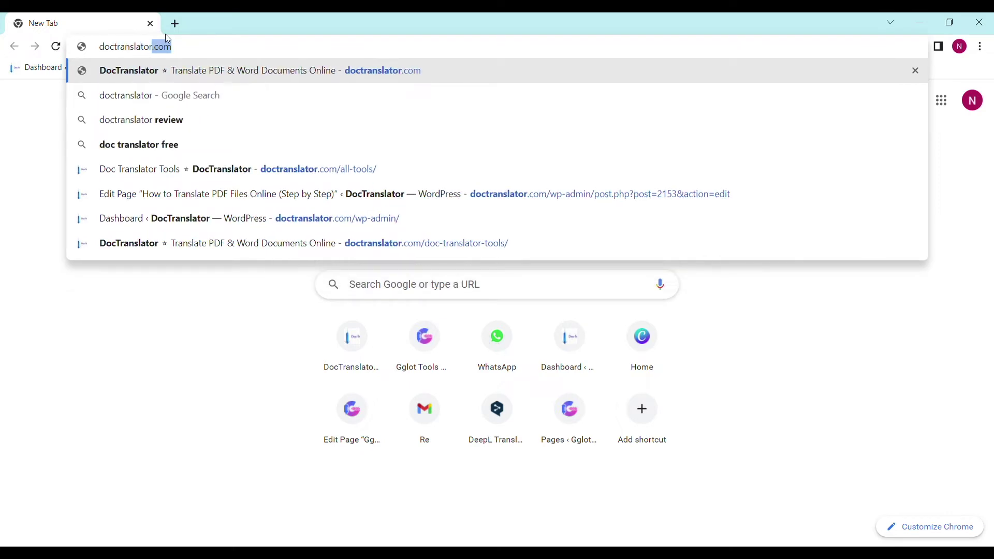
# Load the DocTranslator website from the Chrome address bar
pyautogui.press('Return')
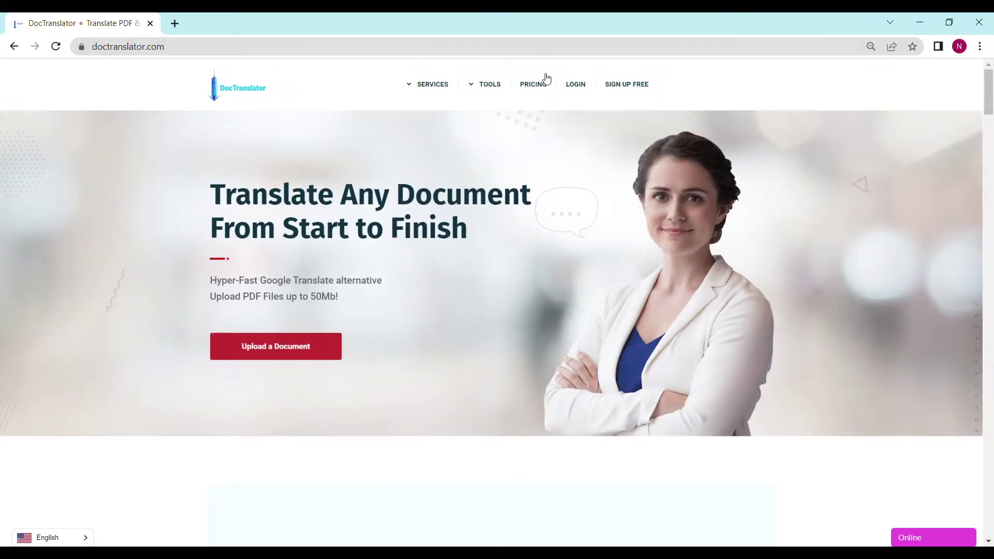
# Log in to DocTranslator and go to the Translations upload page
pyautogui.click(578, 86)
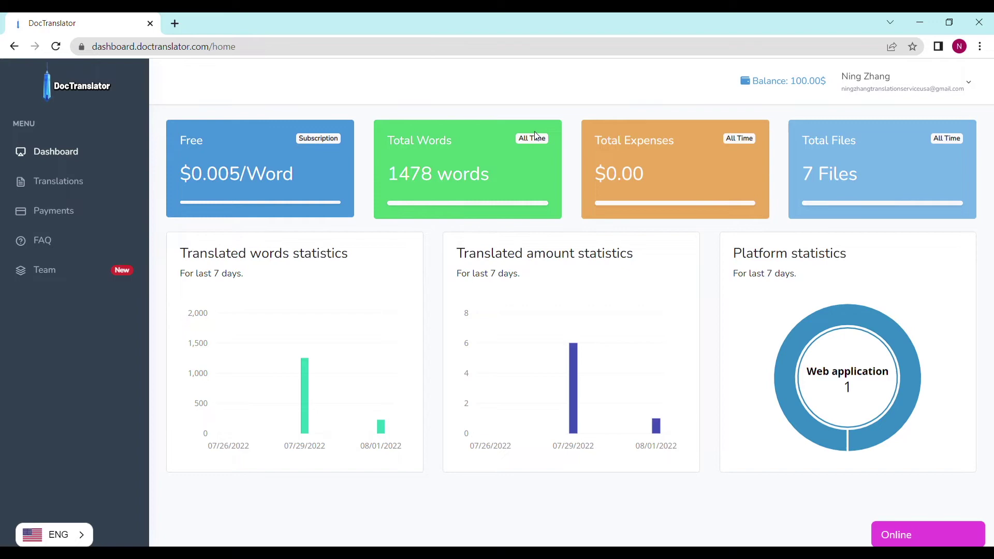
pyautogui.click(79, 187)
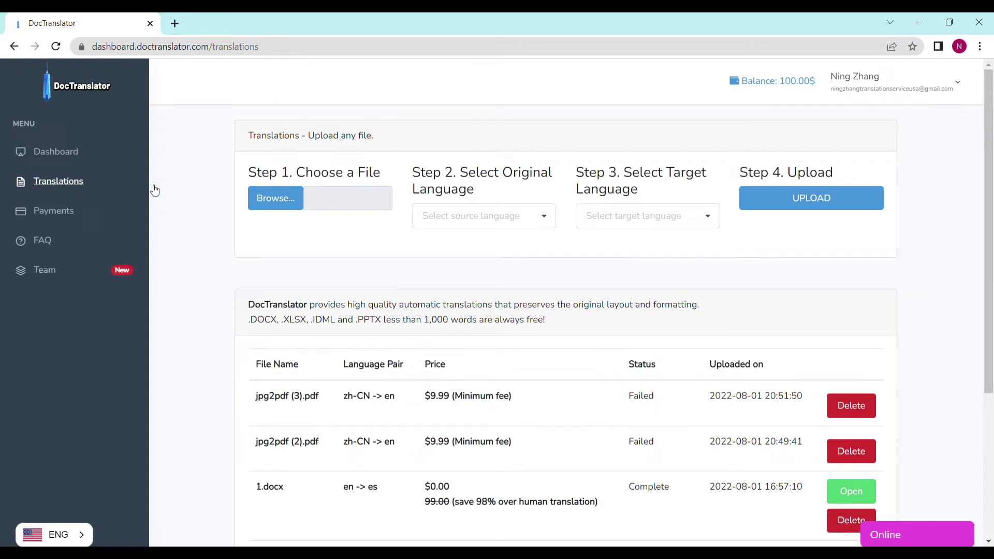
# Select the Driver's License PDF as the file to translate
pyautogui.click(285, 199)
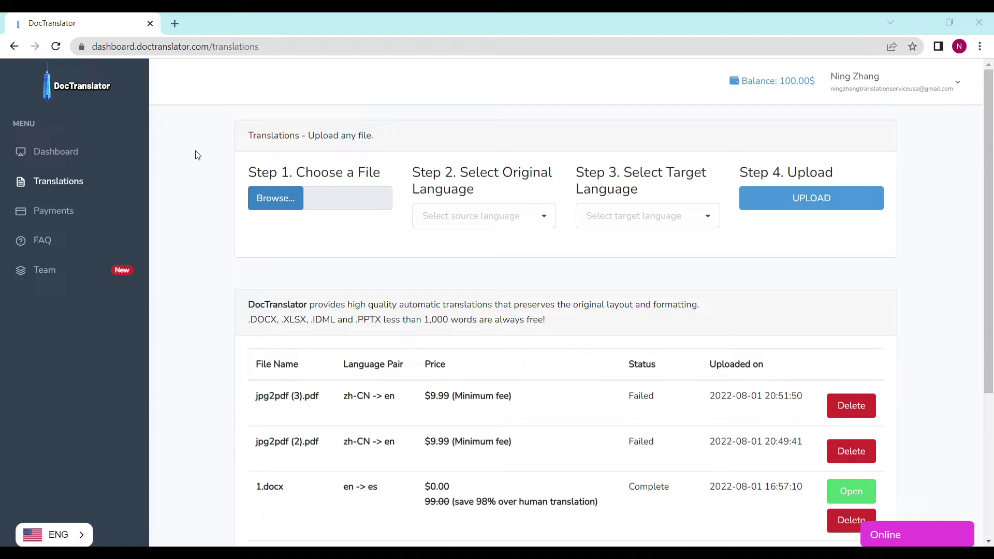
pyautogui.click(399, 304)
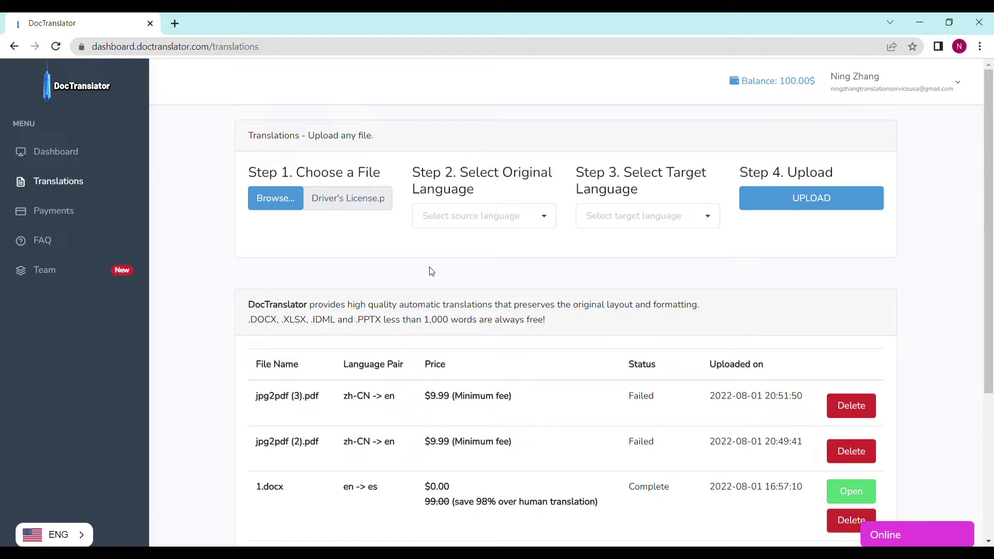
# Upload the file with Chinese (Simplified) as source and English as target language
pyautogui.click(467, 221)
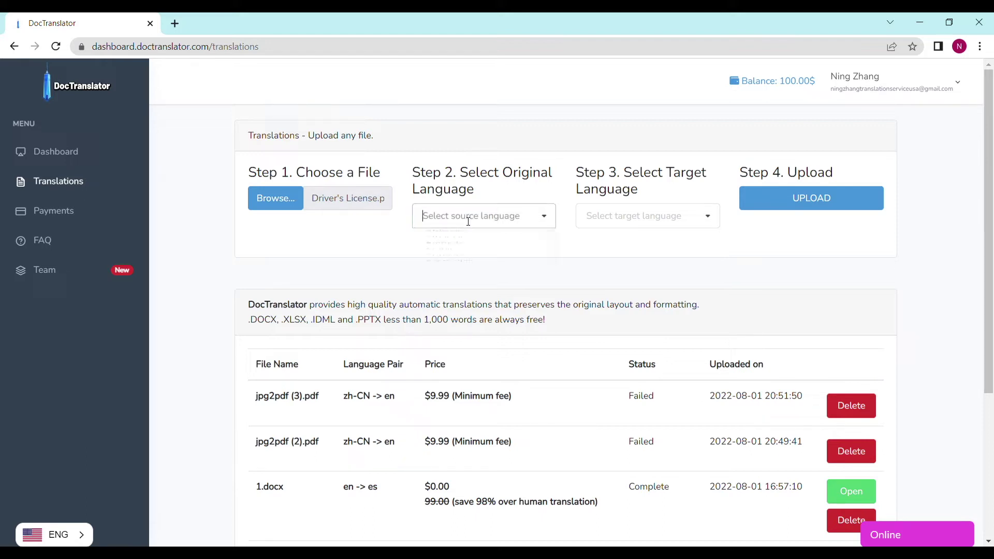
pyautogui.write('chinese')
pyautogui.press('Return')
pyautogui.click(633, 220)
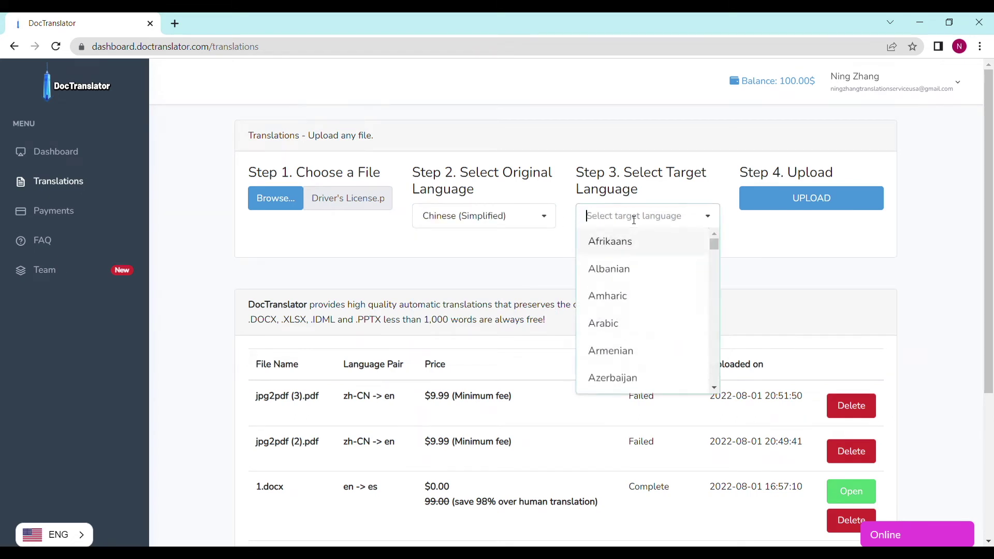
pyautogui.write('english')
pyautogui.press('Return')
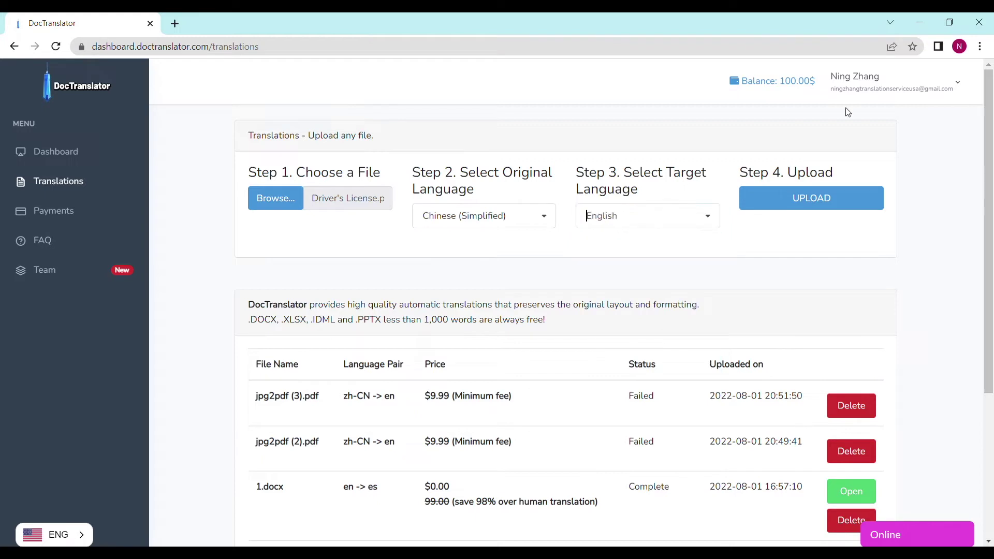
pyautogui.click(823, 199)
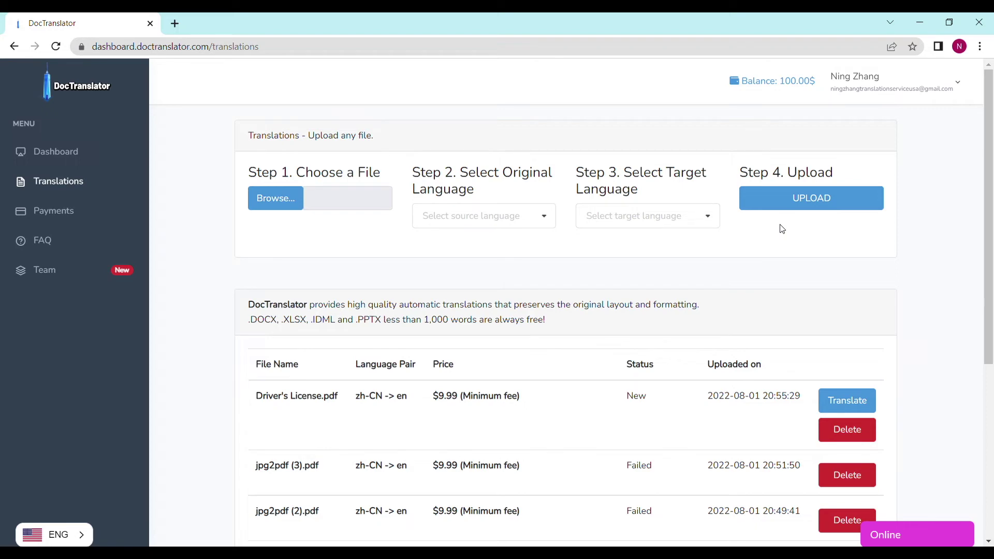
# Start translating the Driver's License.pdf row
pyautogui.click(871, 403)
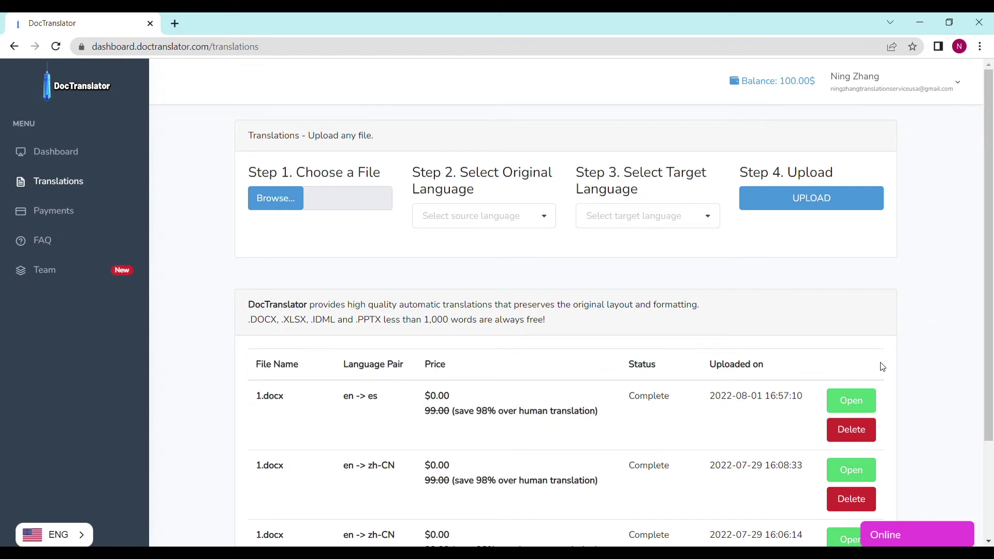
# Open the finished 1.docx translation and download the translated document
pyautogui.click(860, 399)
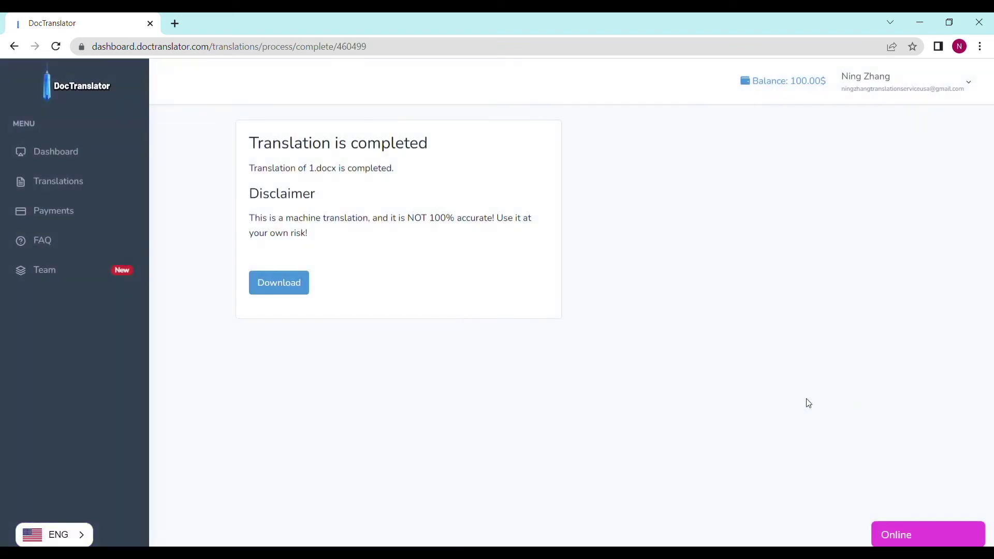
pyautogui.click(296, 285)
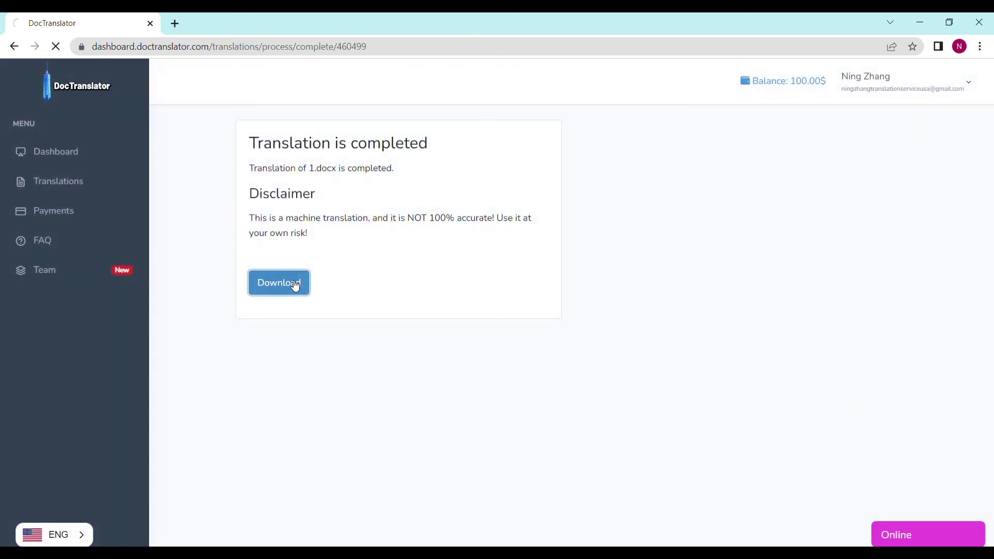